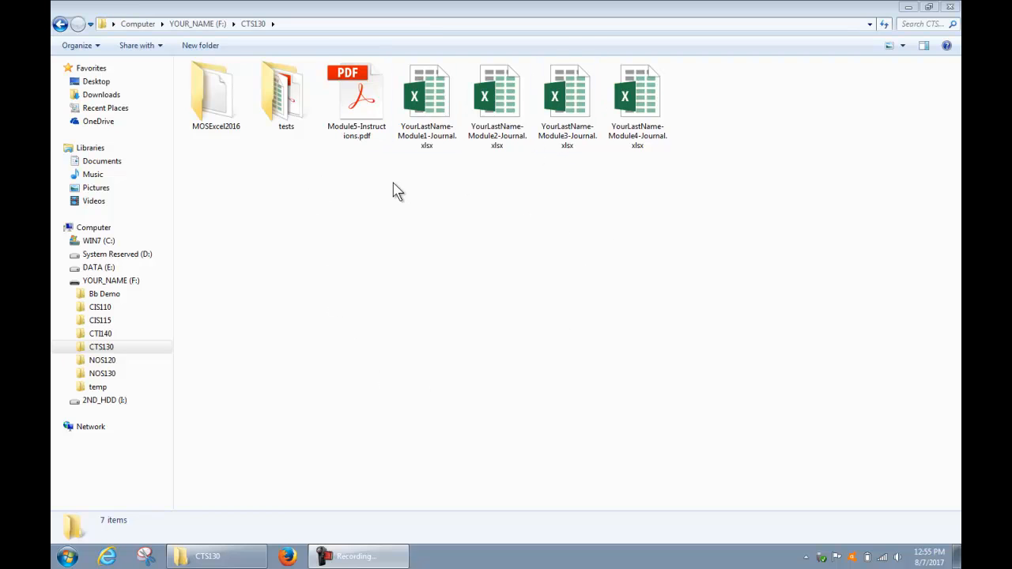
Open the YourLastName-Module1-Journal.xlsx workbook, review its Instructions sheet down to the module objectives, and switch to the Journal sheet.
left_click(427, 131)
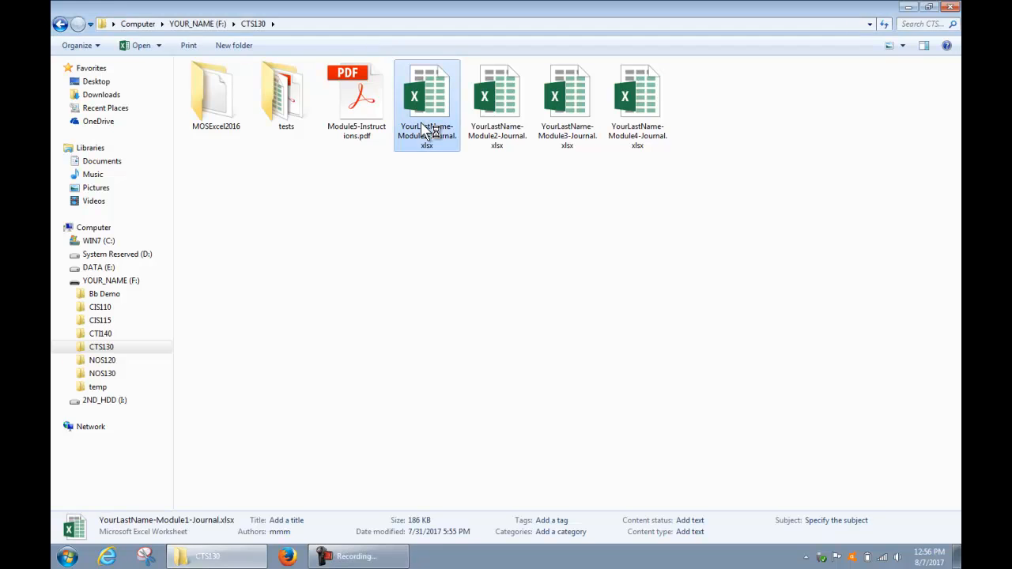
double_click(430, 131)
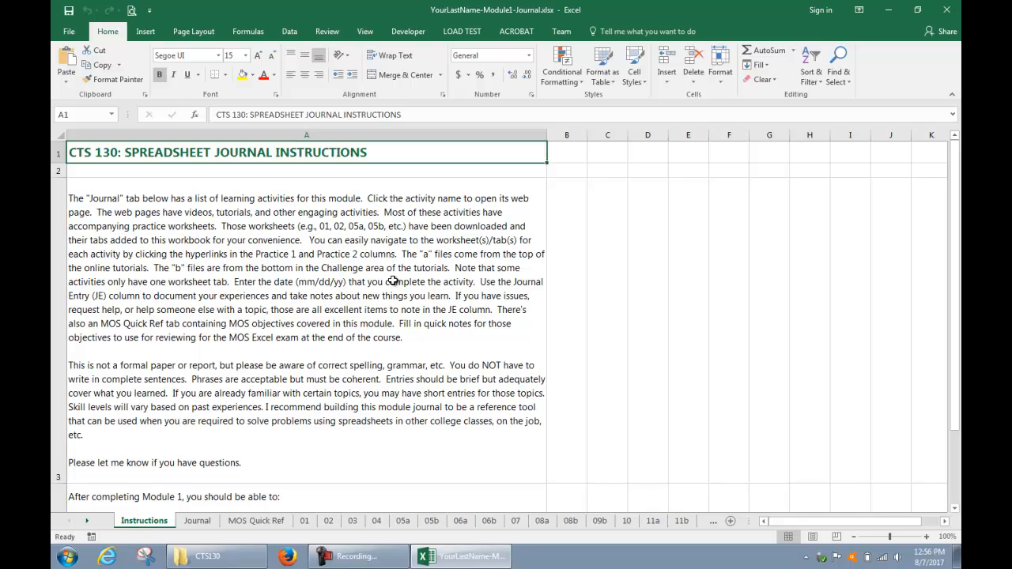
scroll(394, 281, "down", 1)
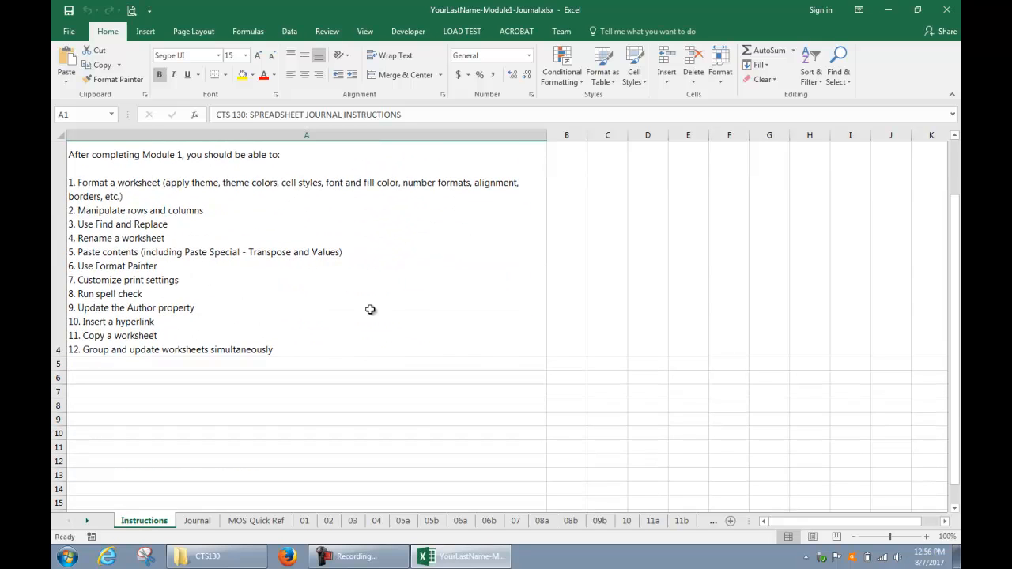
left_click(204, 524)
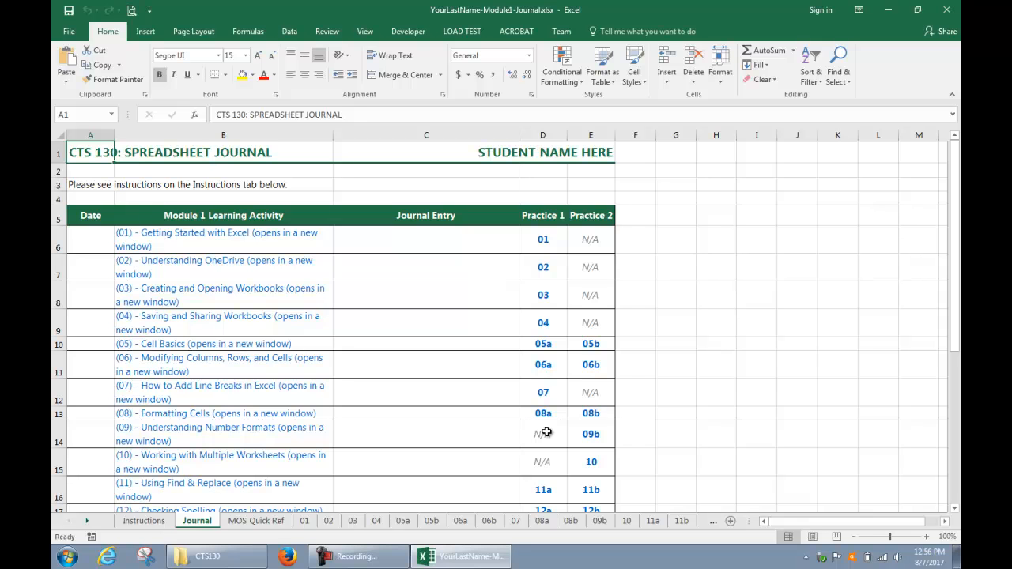
View practice sheets 05a and 10 through their Journal links, returning to the Journal sheet after each one.
left_click(543, 346)
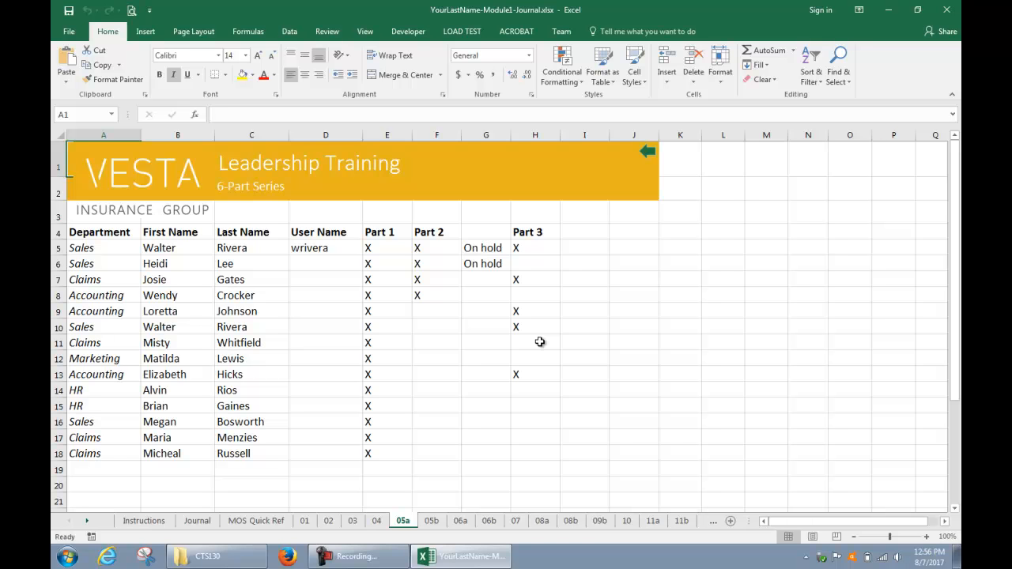
left_click(647, 149)
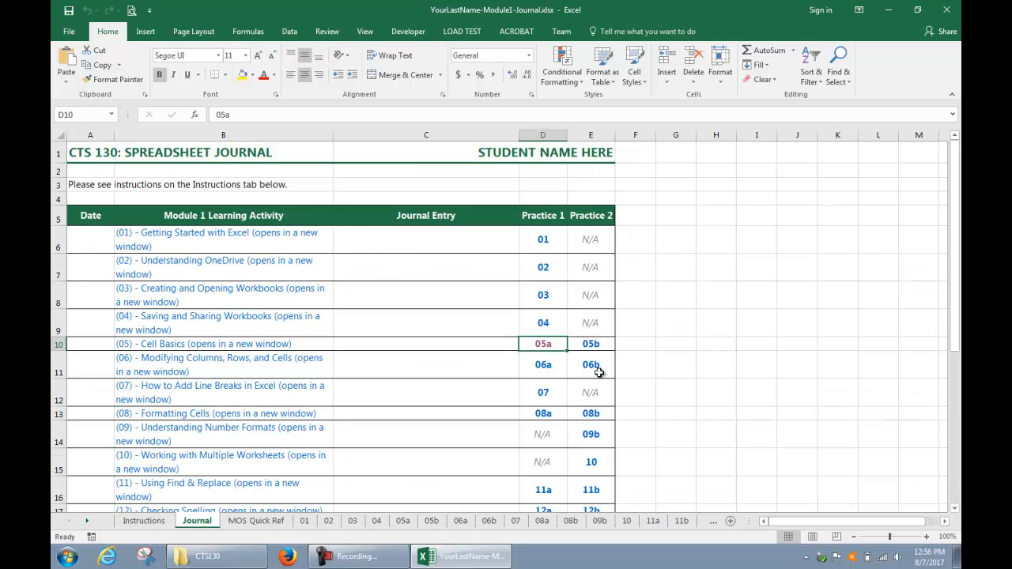
left_click(593, 464)
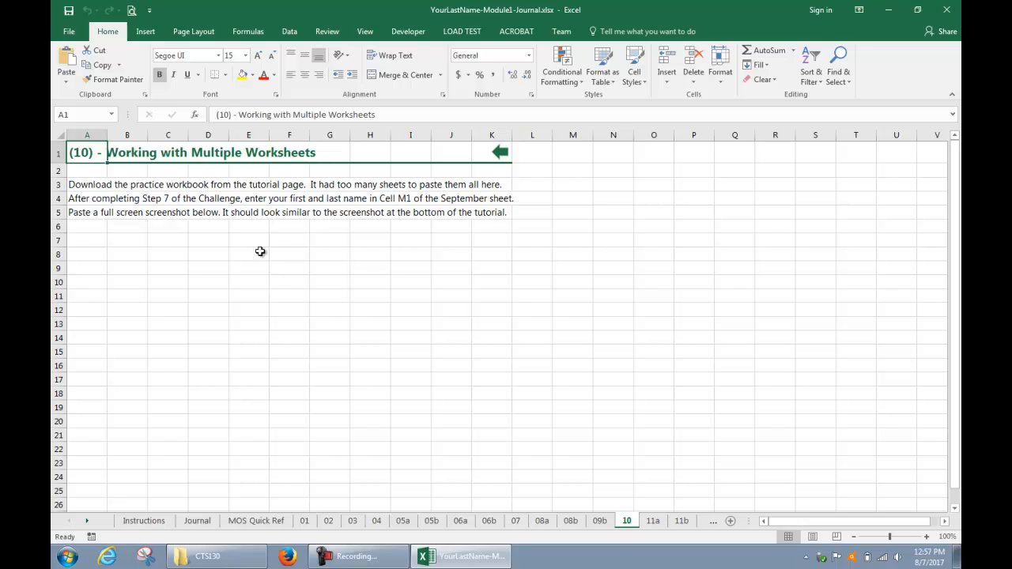
left_click(502, 155)
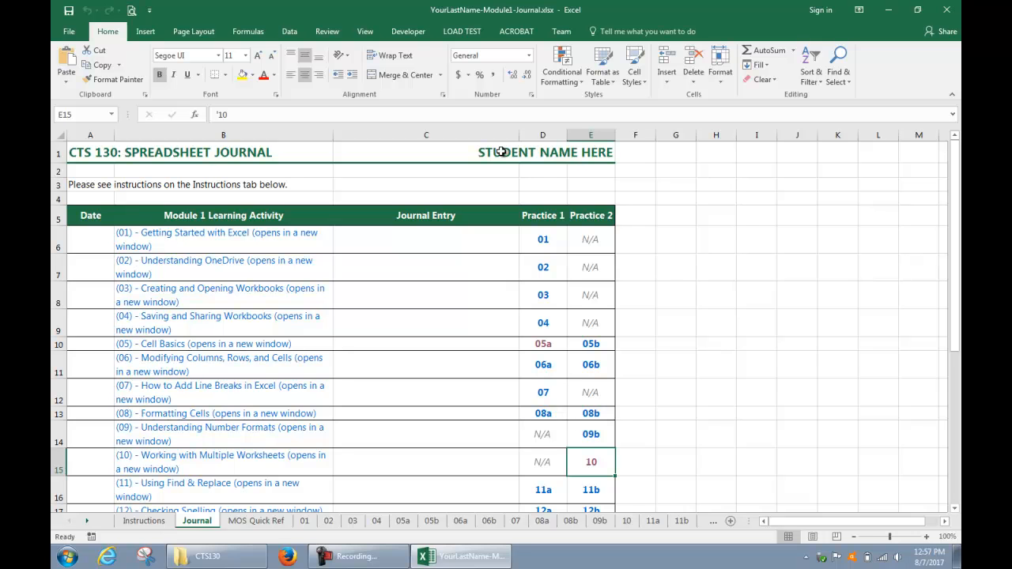
Enter 08/07/17 as the completion date for learning activity (08) - Formatting Cells in the Journal.
left_click(92, 413)
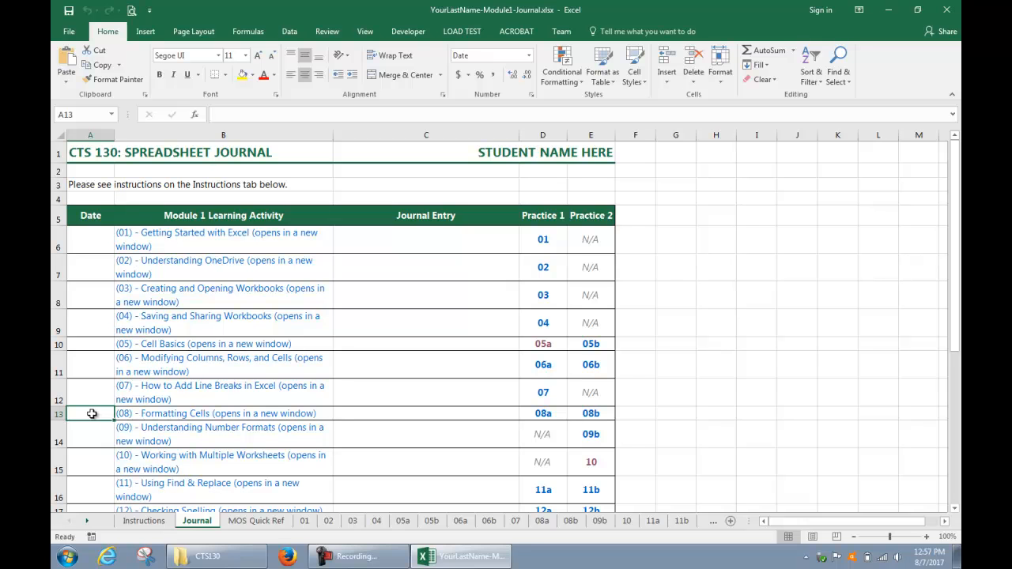
type("8/07/")
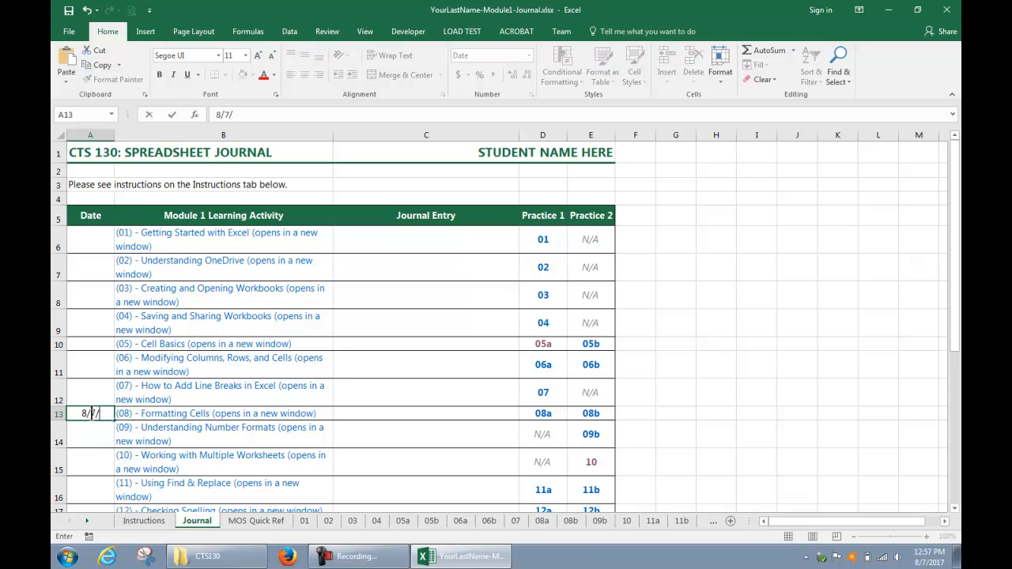
type("17")
key("Tab")
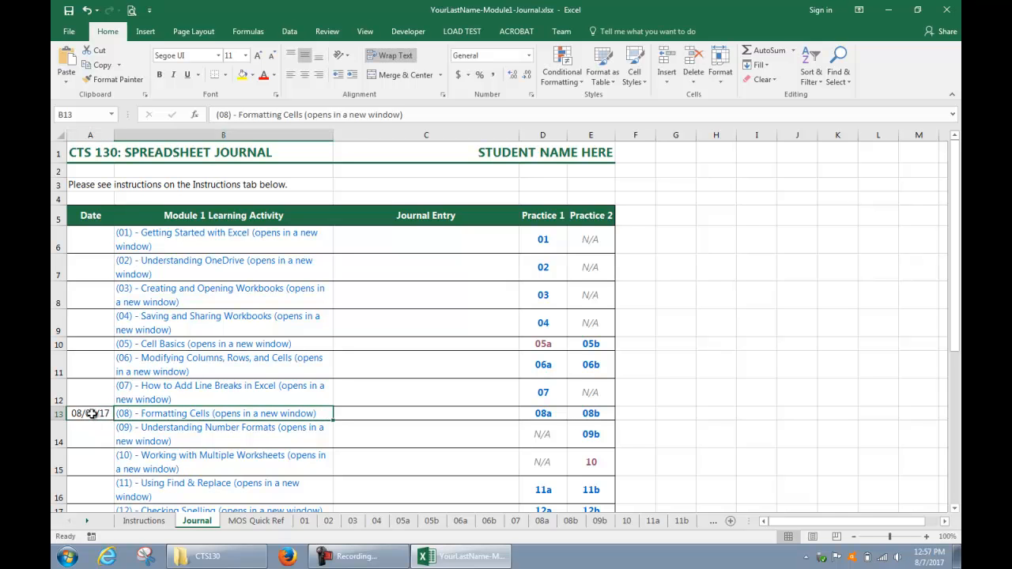
Open the (08) Formatting Cells web tutorial and practice sheet 08a, with the browser and workbook windows side by side.
left_click(150, 420)
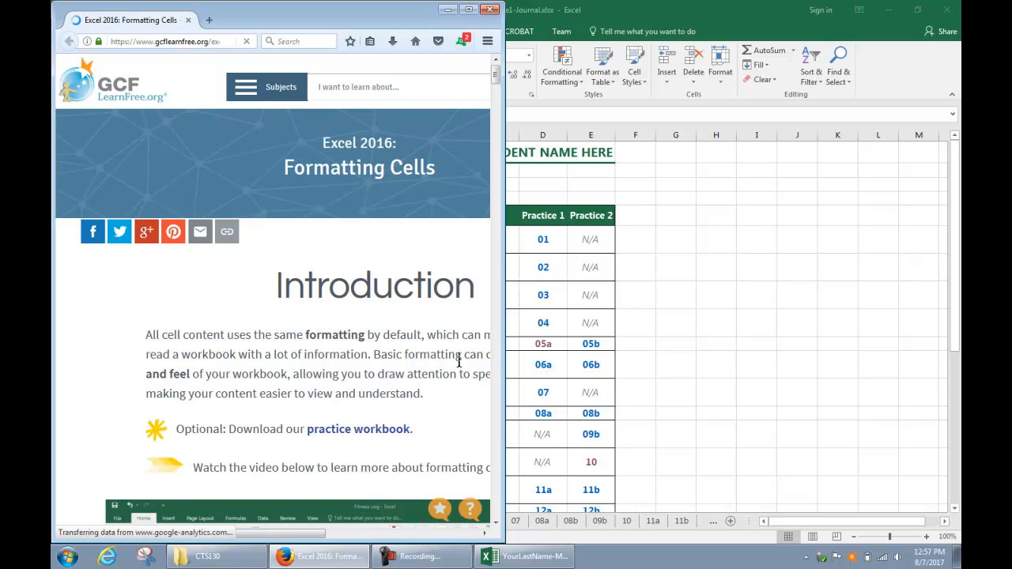
left_click(545, 419)
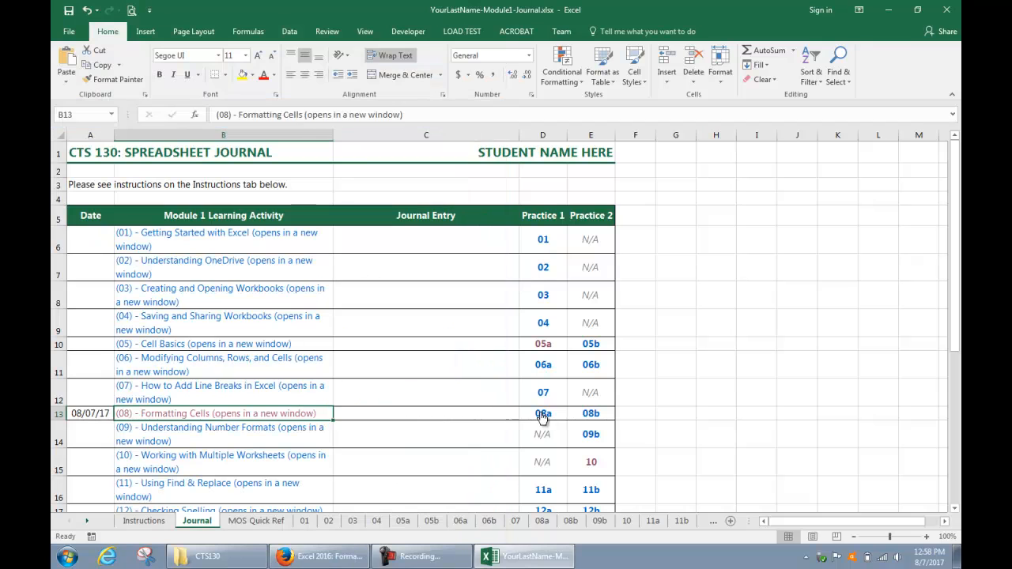
left_click(543, 413)
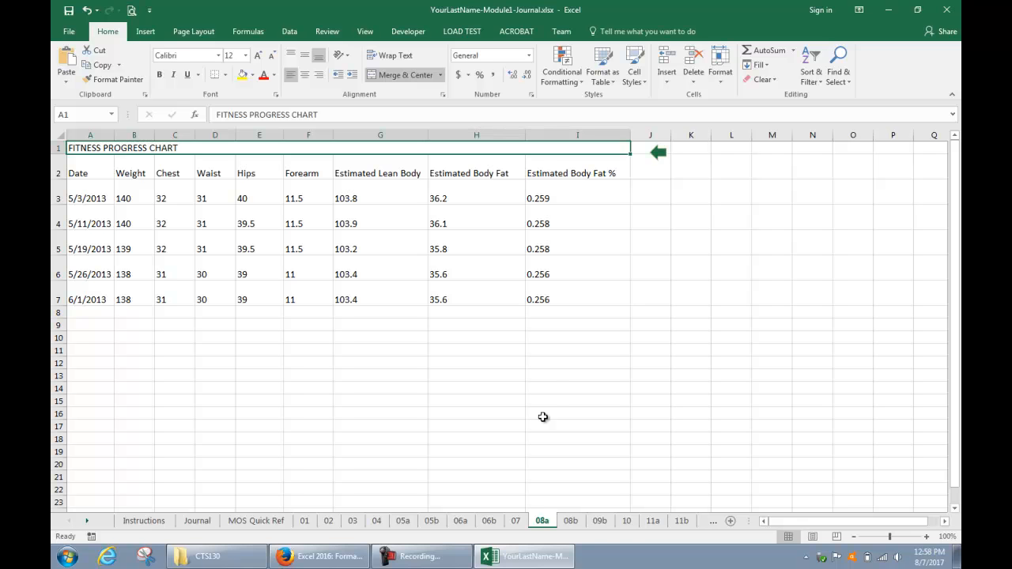
double_click(364, 9)
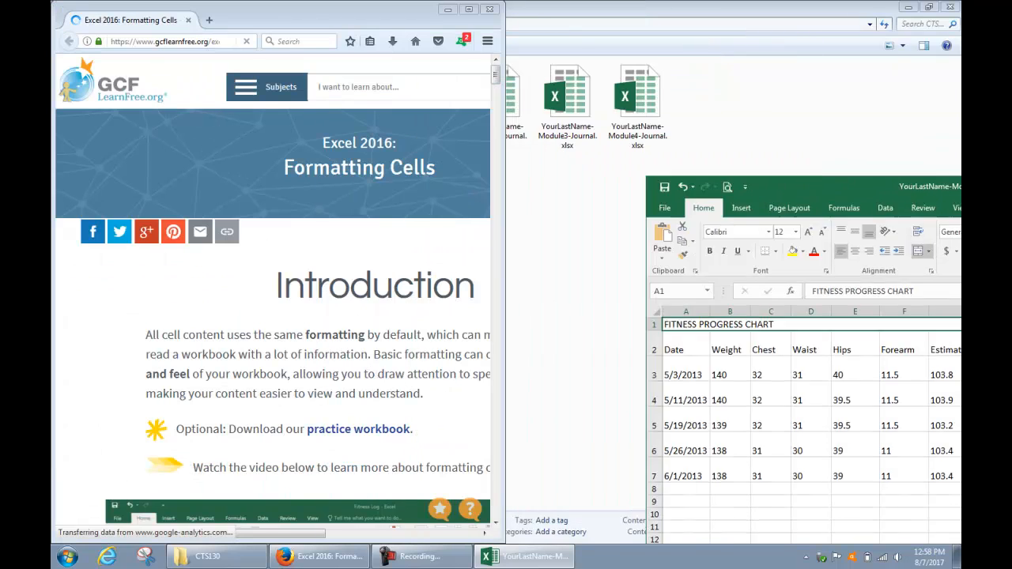
left_click_drag(952, 187, 961, 188)
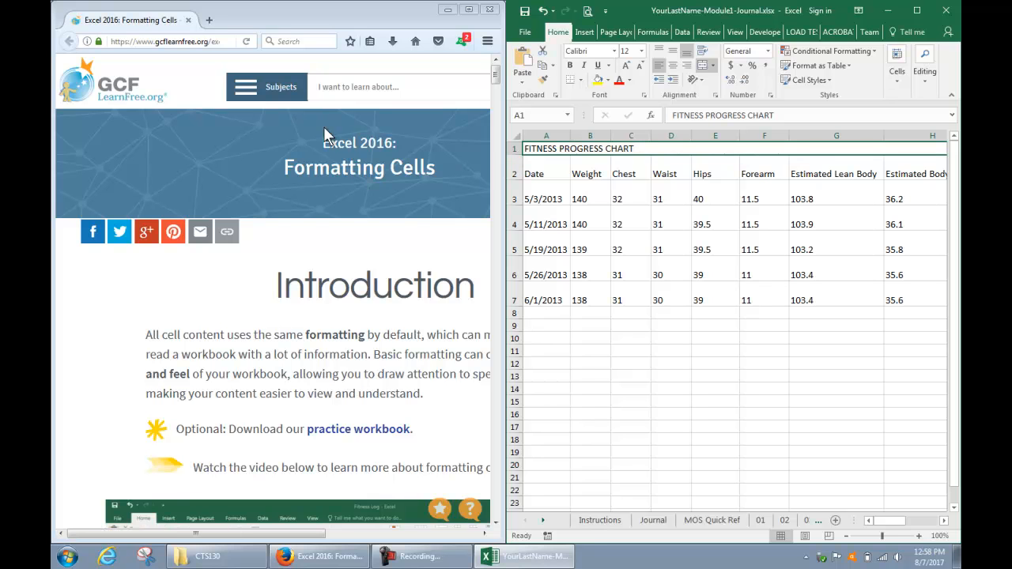
Look through the Formatting Cells tutorial page down to its Challenge section.
left_click(336, 297)
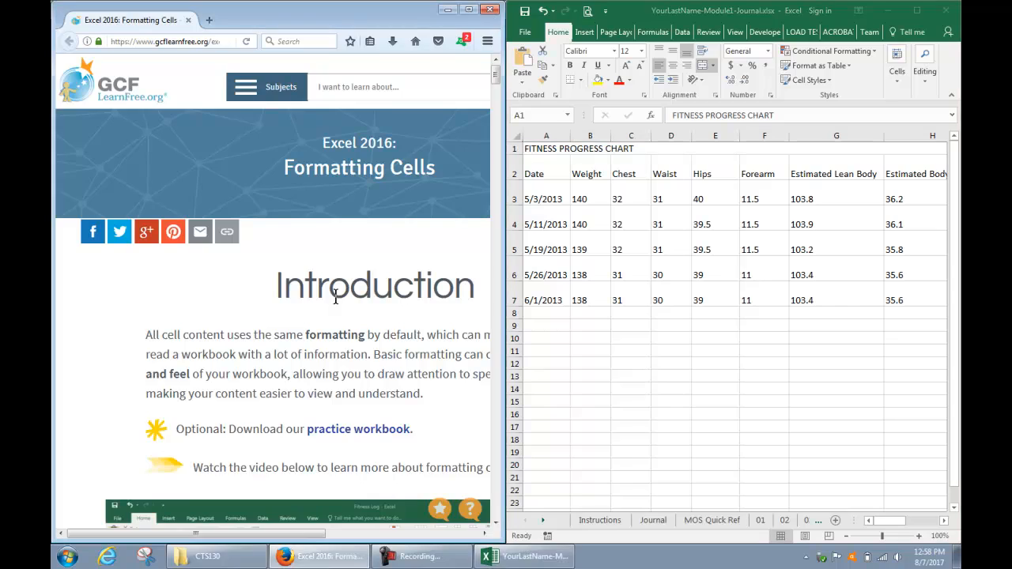
scroll(335, 297, "down", 20)
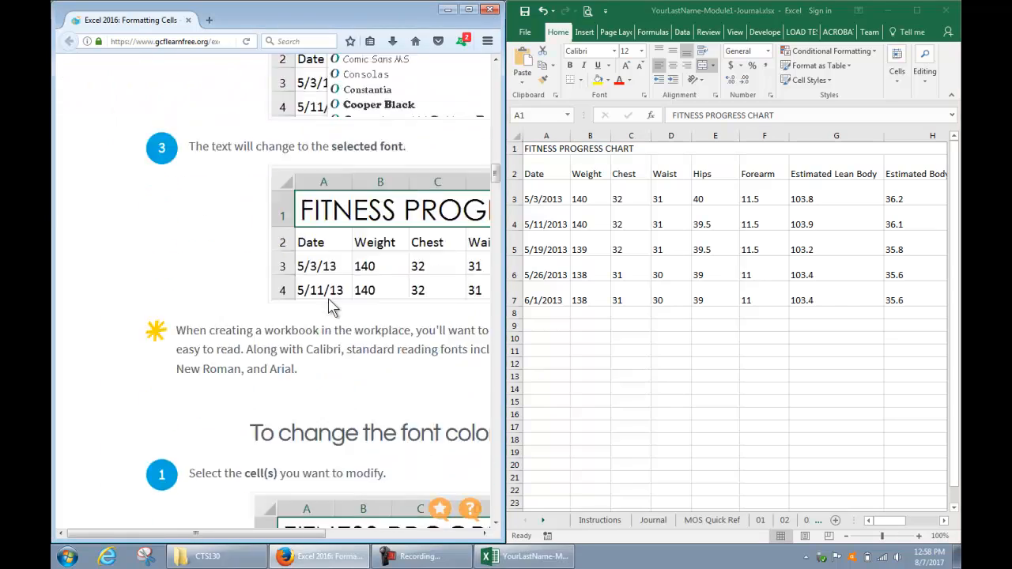
scroll(329, 304, "down", 20)
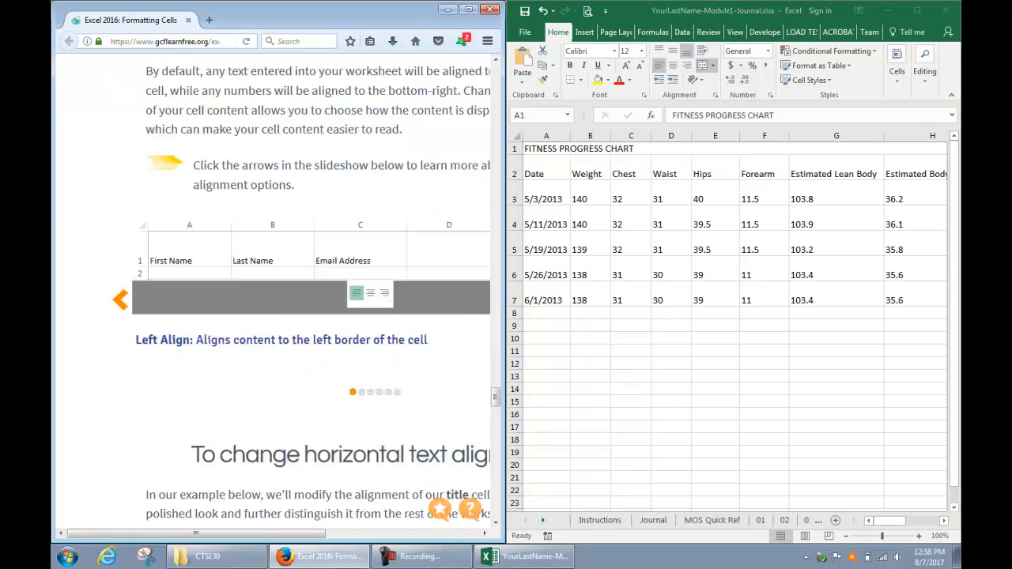
scroll(322, 299, "down", 8)
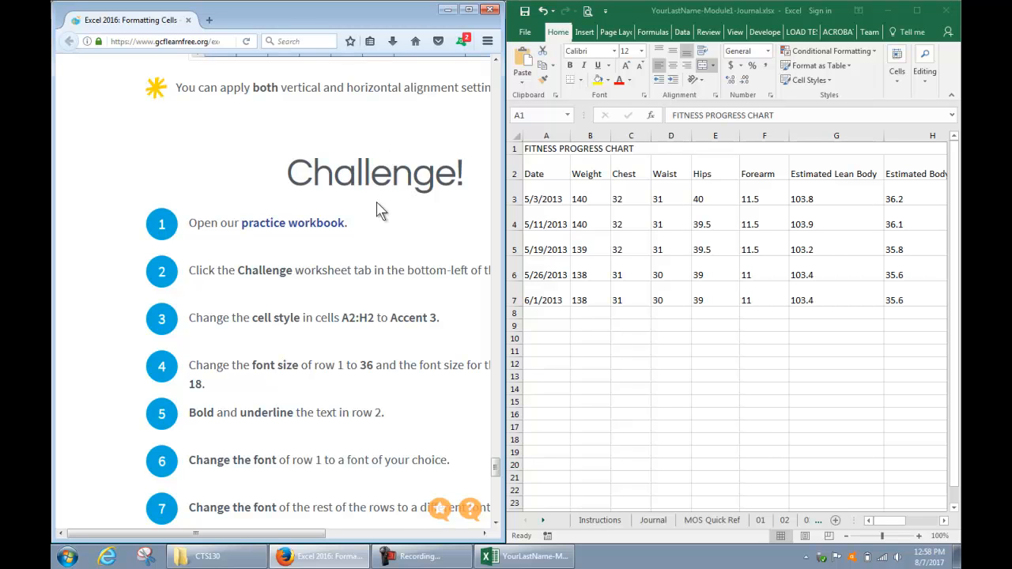
Show the 08b practice sheet in the workbook and view its menu plan across to the Saturday column.
left_click(546, 528)
left_click(545, 521)
left_click(545, 521)
left_click(544, 521)
left_click(544, 521)
left_click(544, 521)
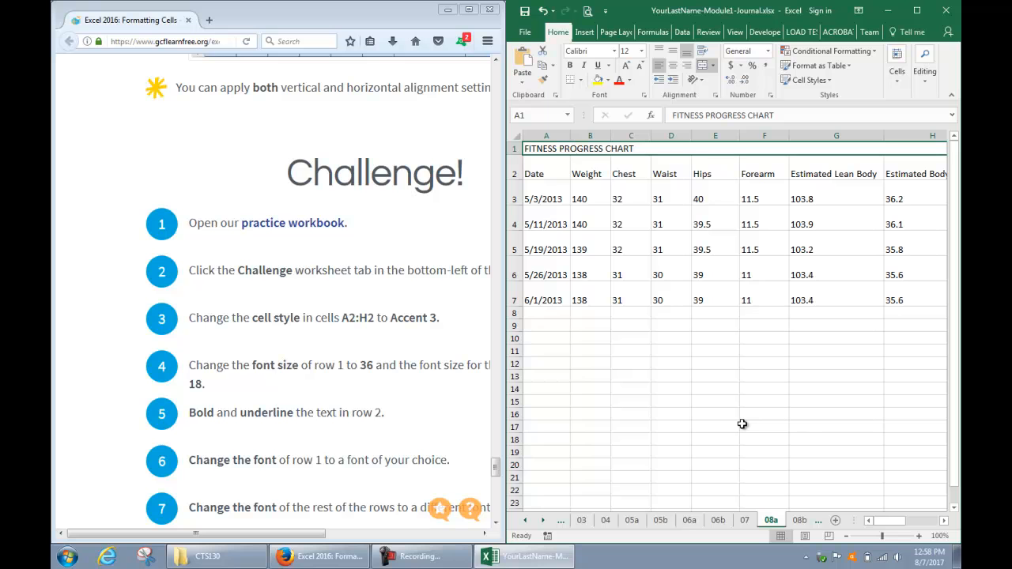
left_click(798, 521)
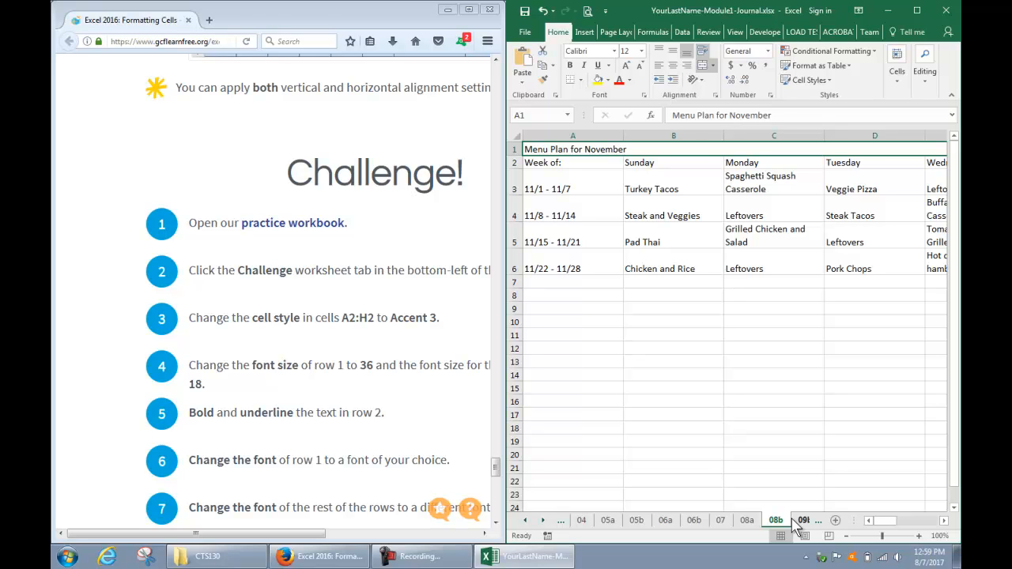
left_click(944, 521)
left_click(943, 520)
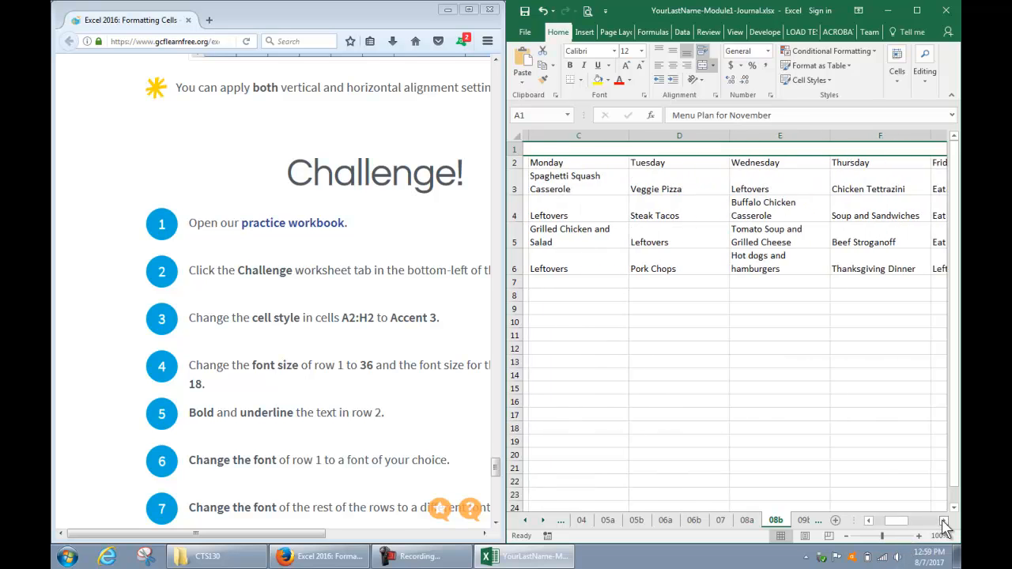
left_click(944, 521)
left_click(944, 521)
left_click(944, 520)
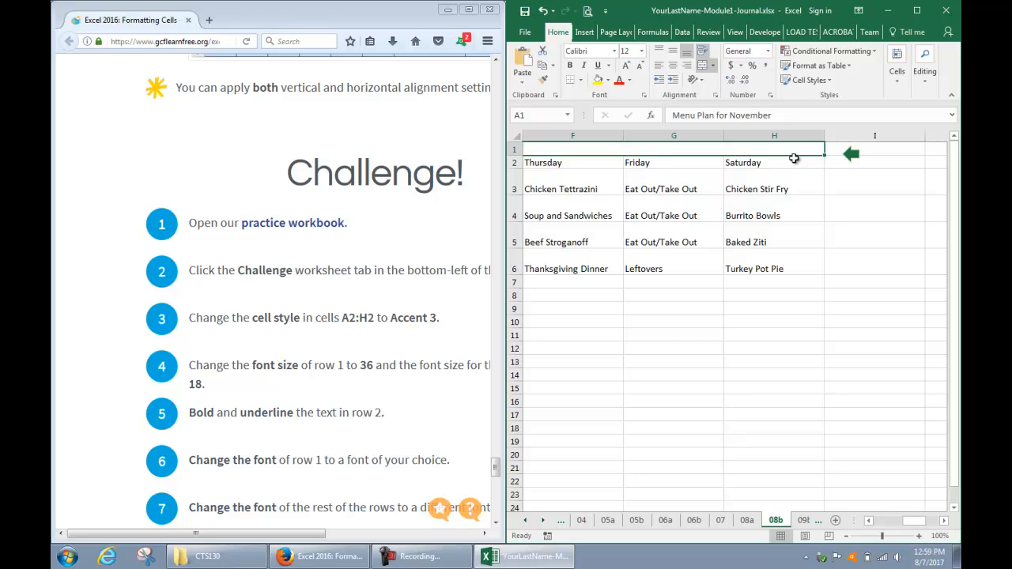
Step back and forth through the neighbouring practice sheets to 08b, and return to the Journal sheet through its arrow link.
key("ctrl+Page_Up")
key("ctrl+Page_Up")
key("ctrl+Page_Up")
key("ctrl+Page_Down")
key("ctrl+Page_Down")
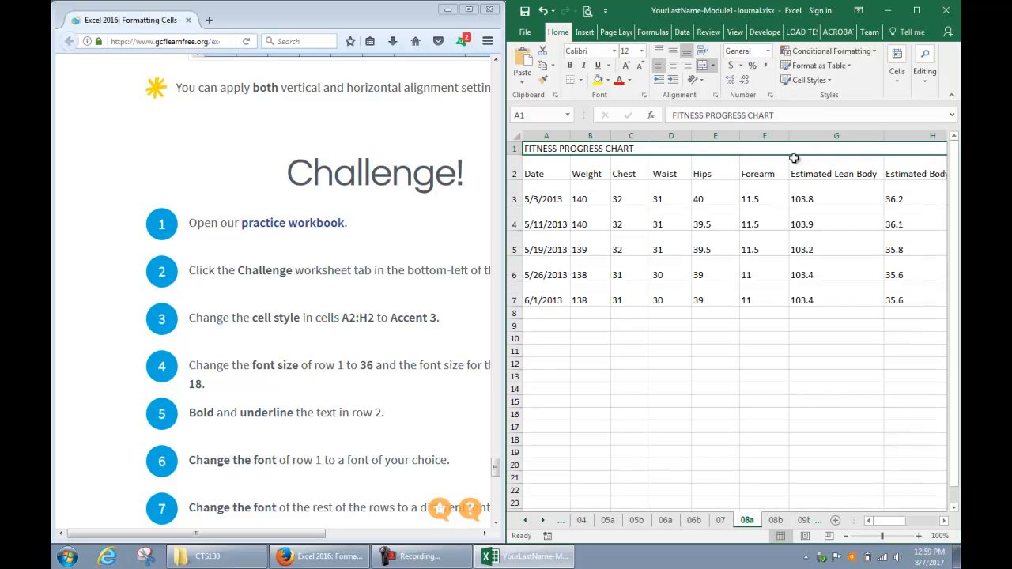
key("ctrl+Page_Down")
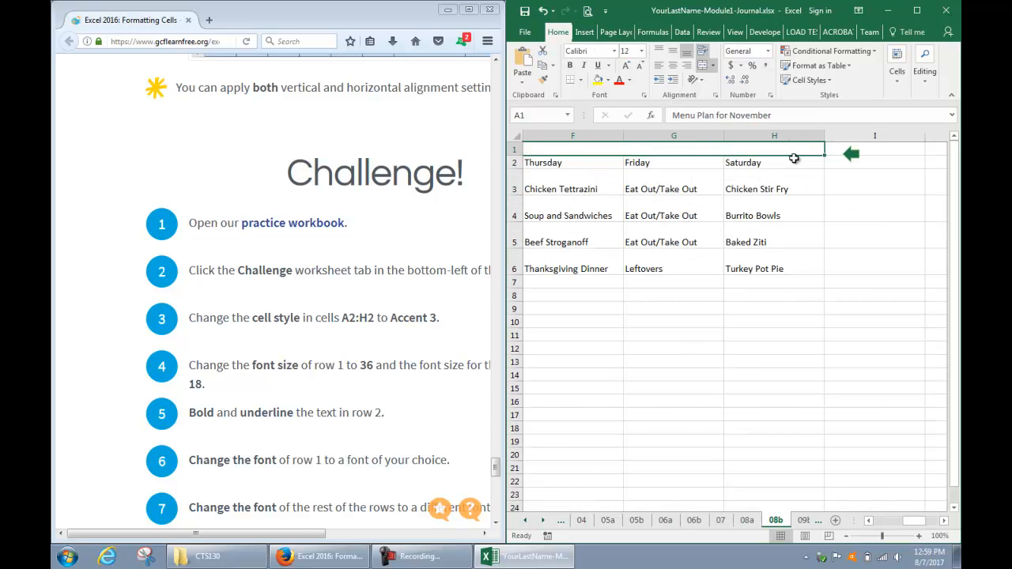
left_click(852, 155)
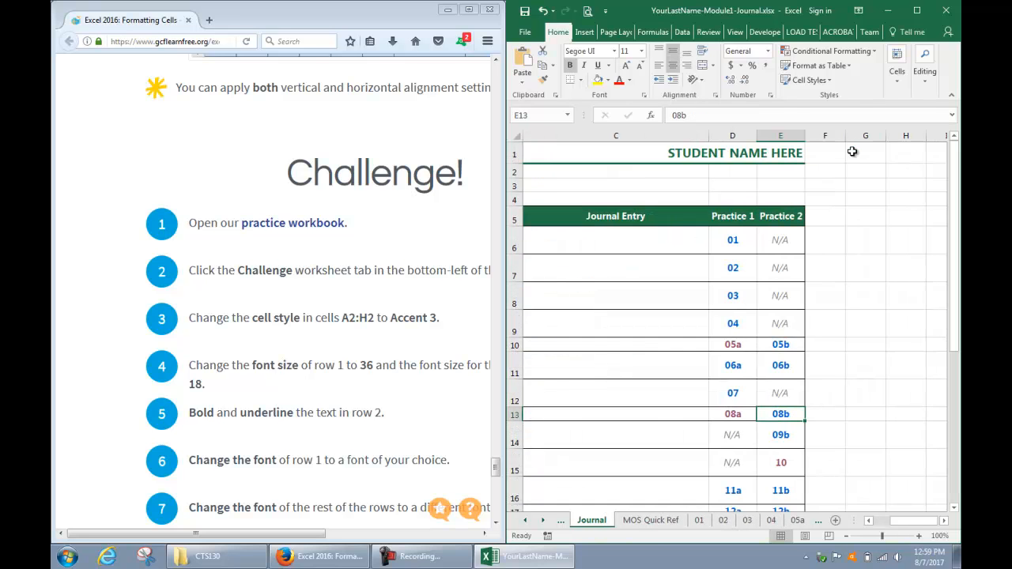
Enter "Make notes here." as the Journal Entry for activity (08) - Formatting Cells in cell C13.
key("Left")
key("Left")
key("Left")
key("Left")
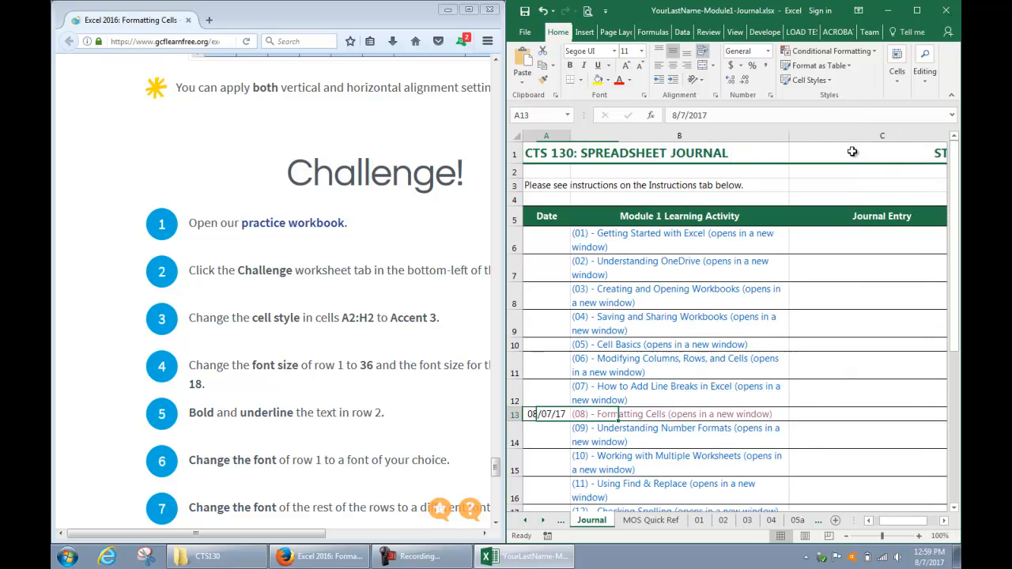
key("Right")
key("Right")
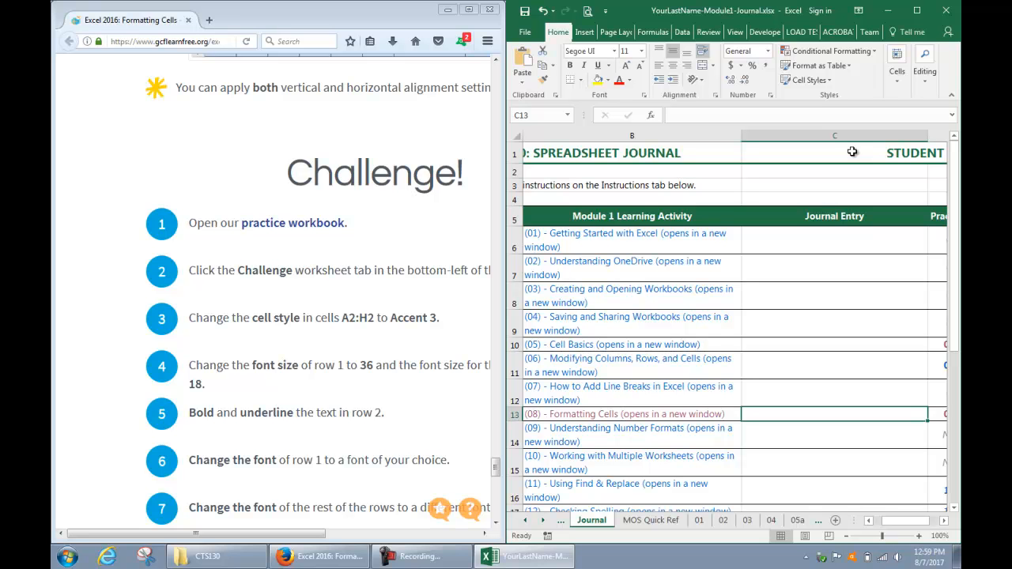
type("Make notes her")
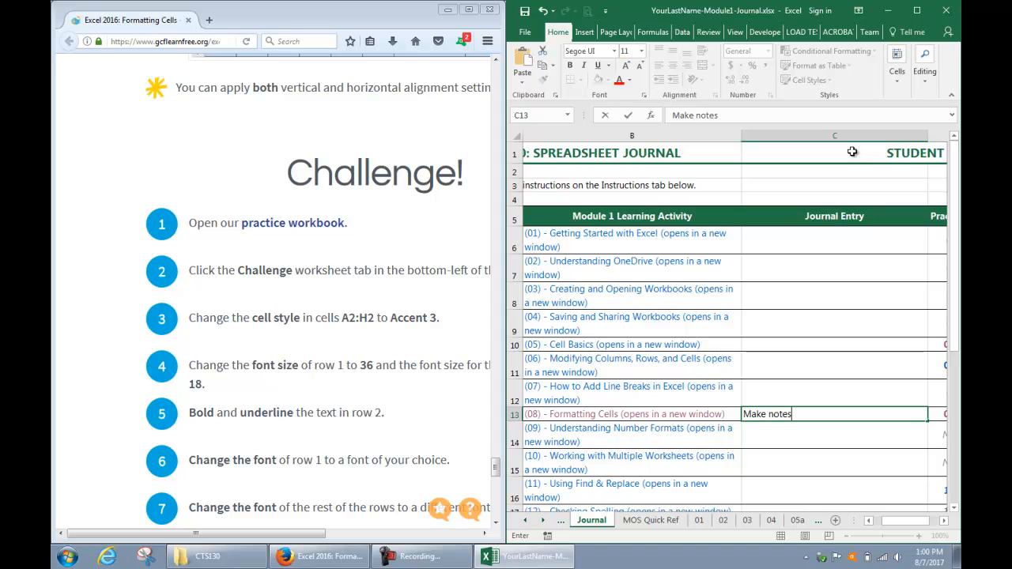
type("e.")
key("Return")
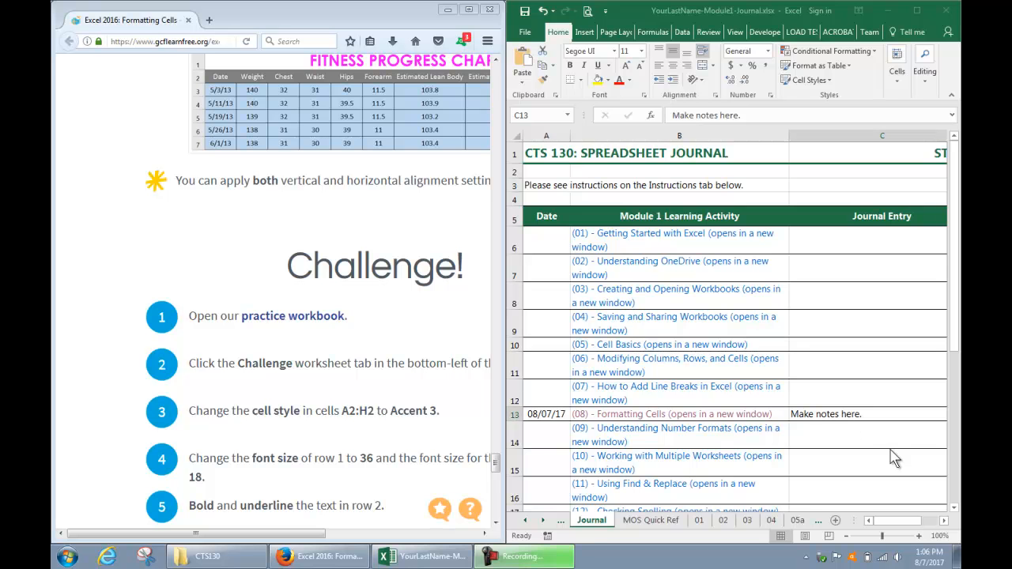
Open the (14) - More Page Layout Info video from the Journal, along with its practice sheet 14.
scroll(894, 459, "down", 3)
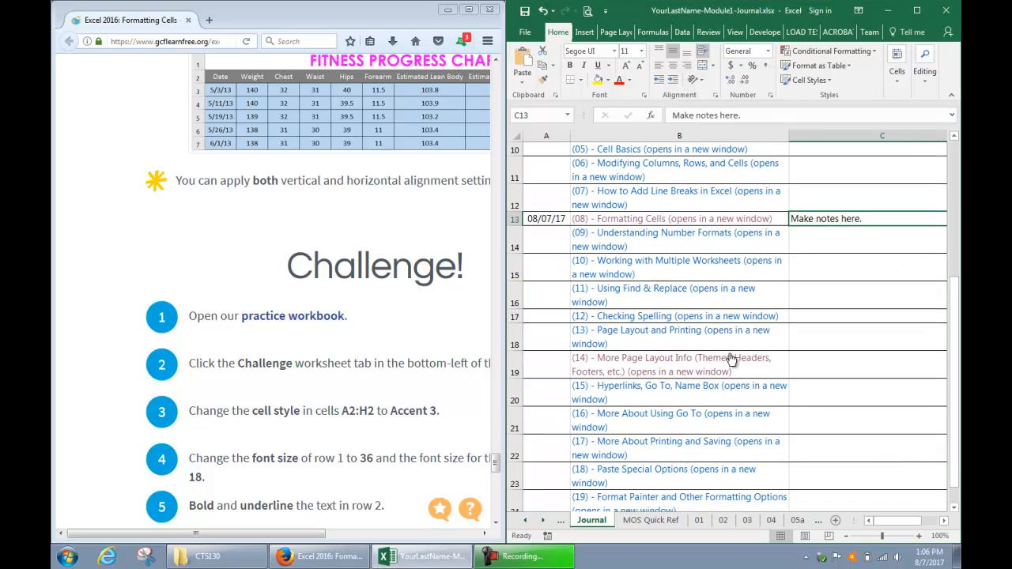
left_click(732, 360)
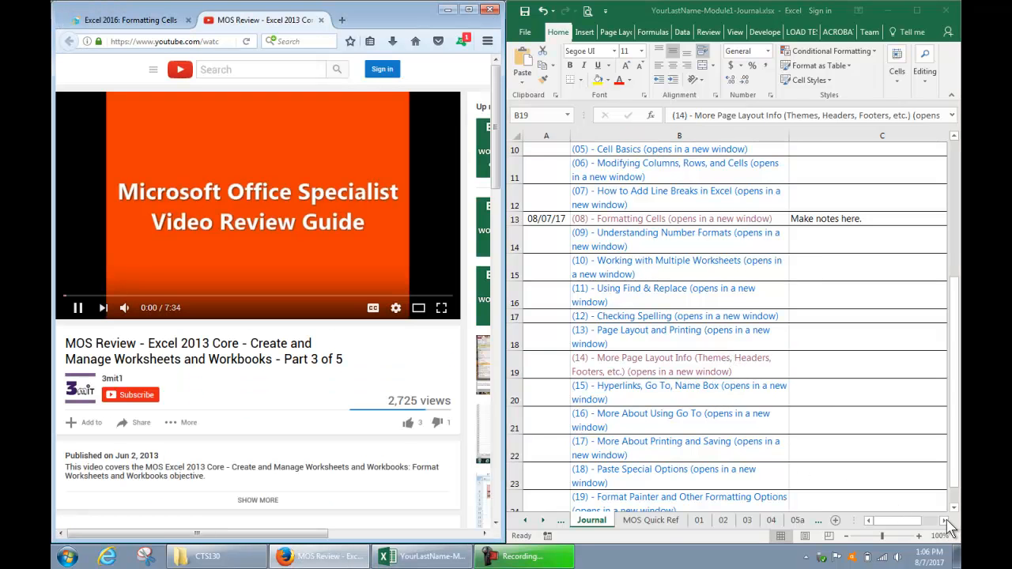
left_click(946, 521)
left_click(946, 521)
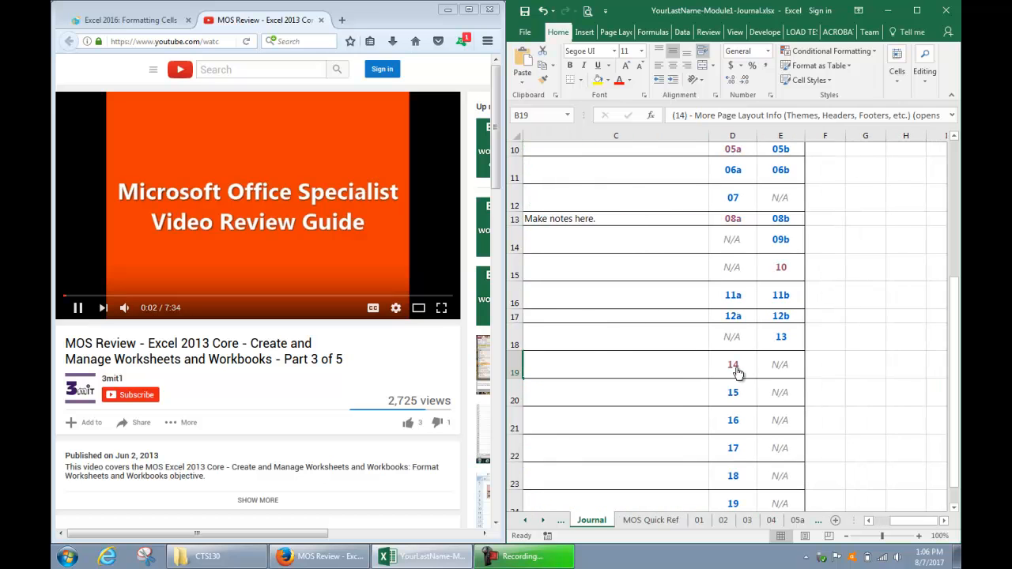
left_click(734, 366)
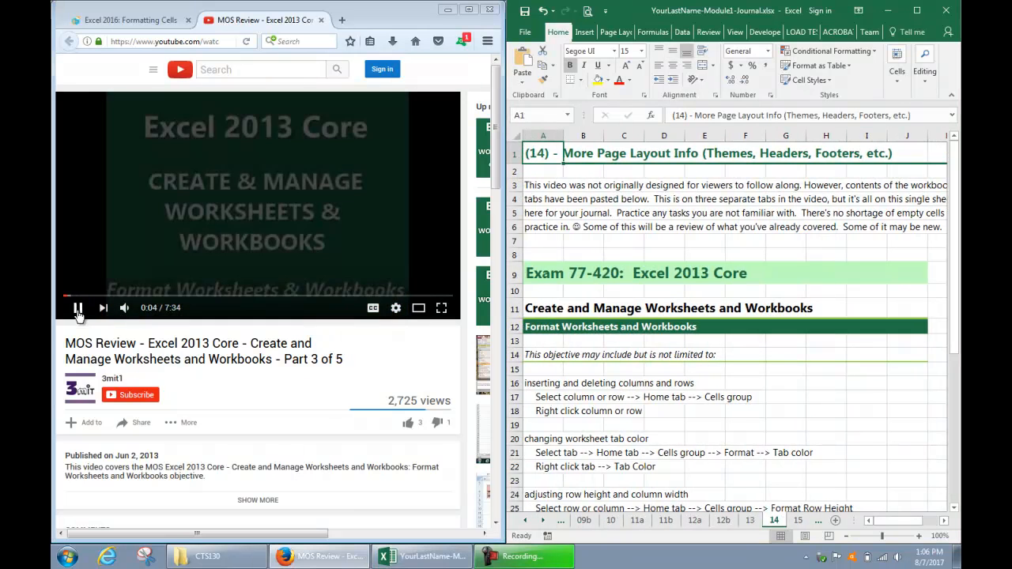
Pause the (14) tutorial video and return from practice sheet 14 to the Journal sheet through its arrow link.
left_click(79, 313)
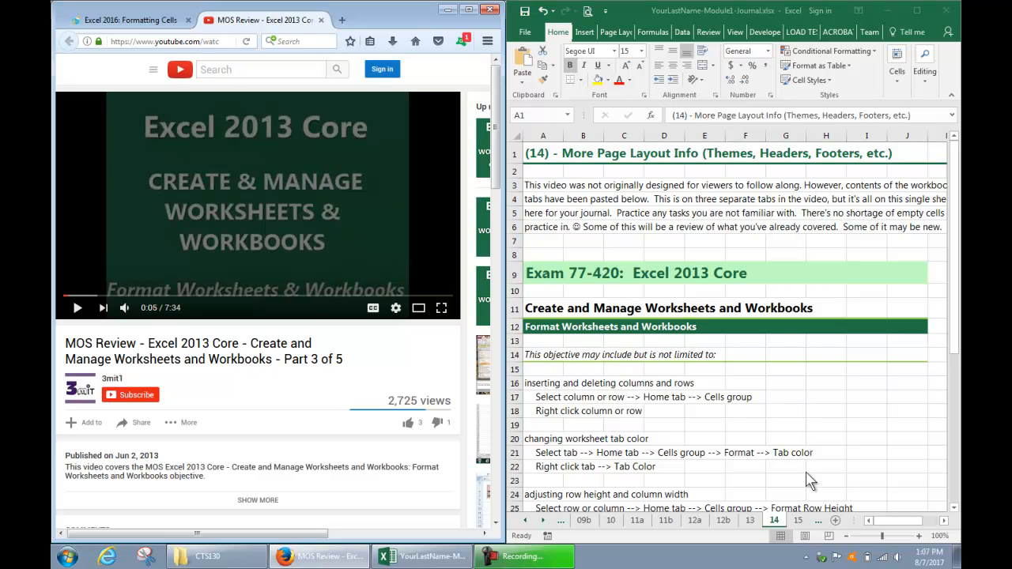
left_click(910, 528)
left_click_drag(904, 522, 915, 524)
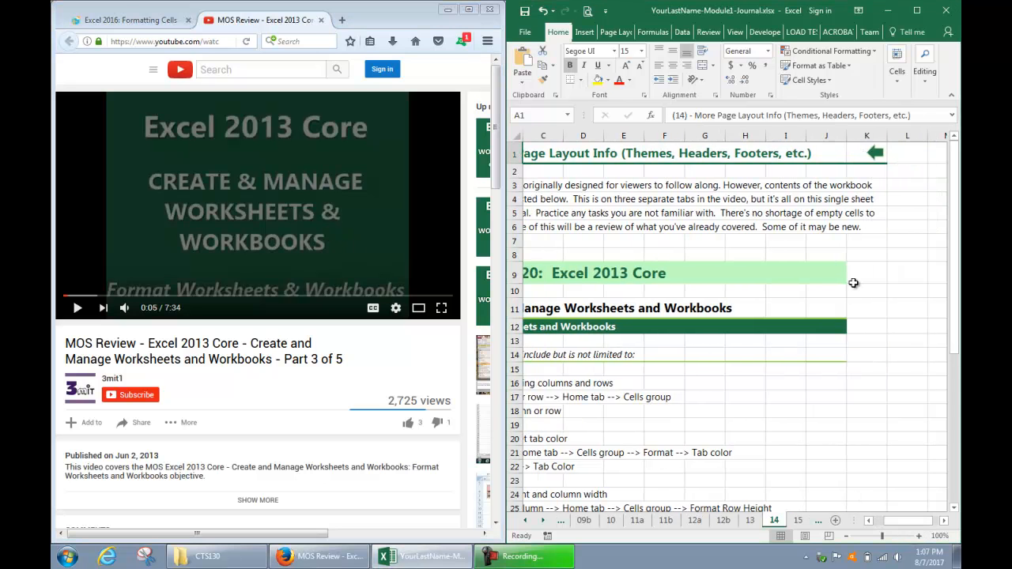
left_click(875, 154)
Enter 8/7 as the completion date for activity (14) - More Page Layout Info in cell A19.
left_click(618, 359)
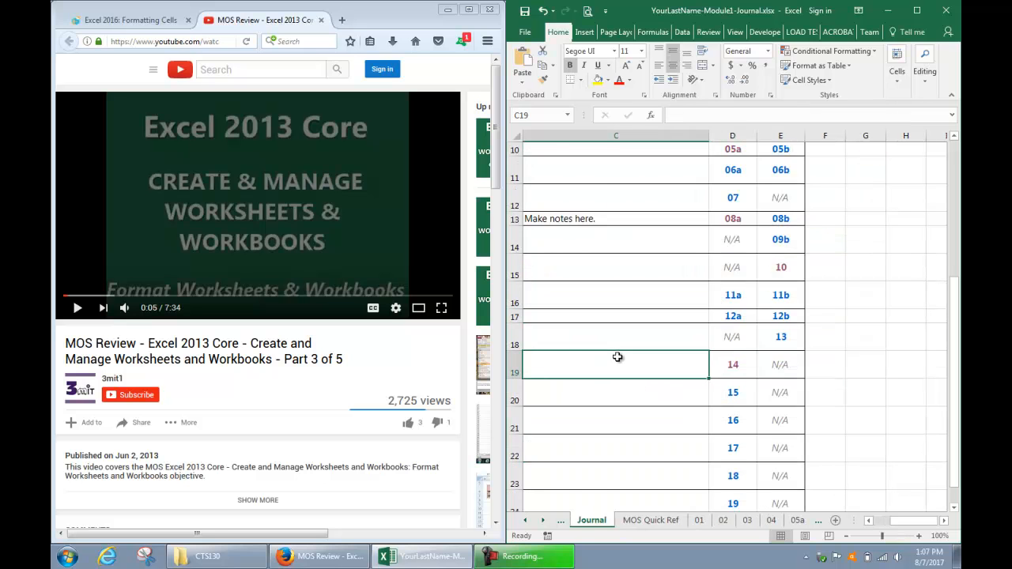
key("Home")
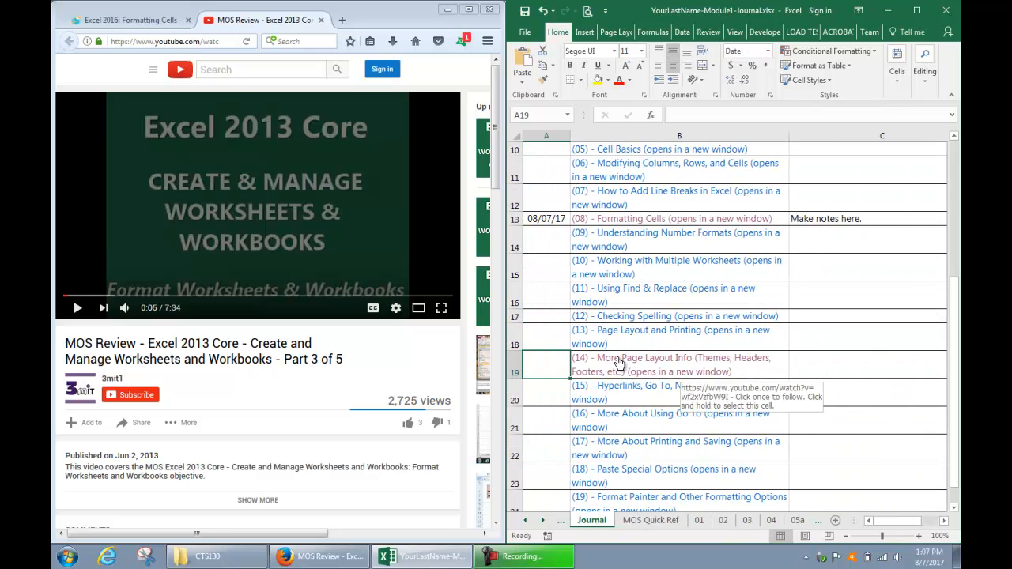
type("8/7")
key("Tab")
key("Tab")
Enter "See tab 14 for the journal entry notes." as the Journal Entry for activity (14) in cell C19.
type("Shee")
key("BackSpace")
key("BackSpace")
key("BackSpace")
type("ee")
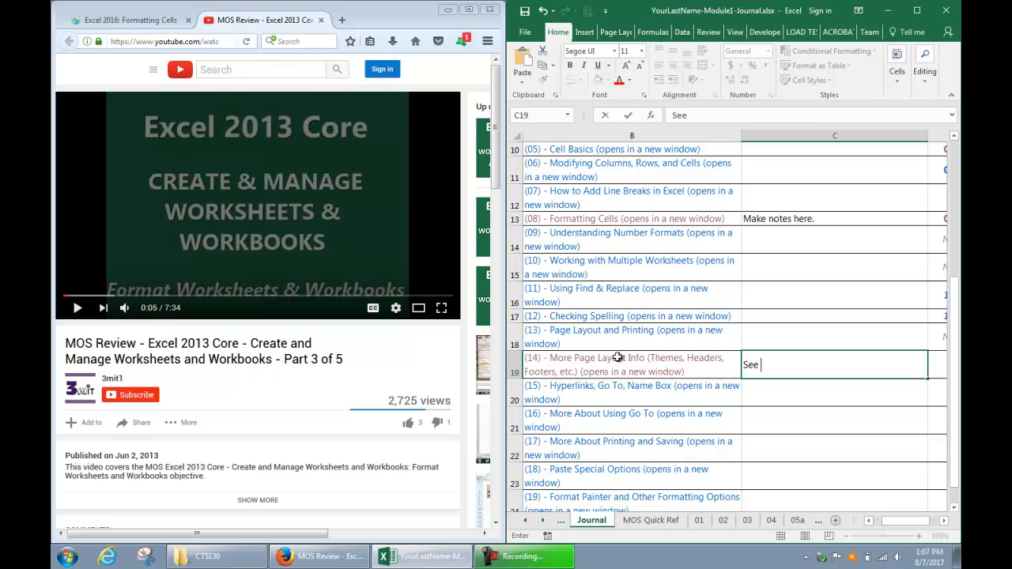
type(" tab 14 n")
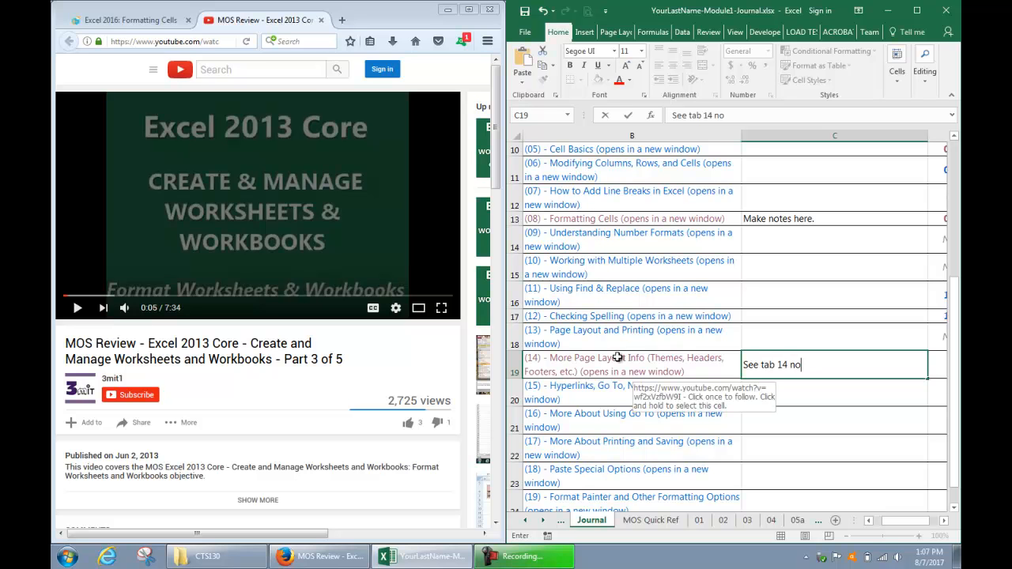
key("BackSpace")
type("for the journal entry")
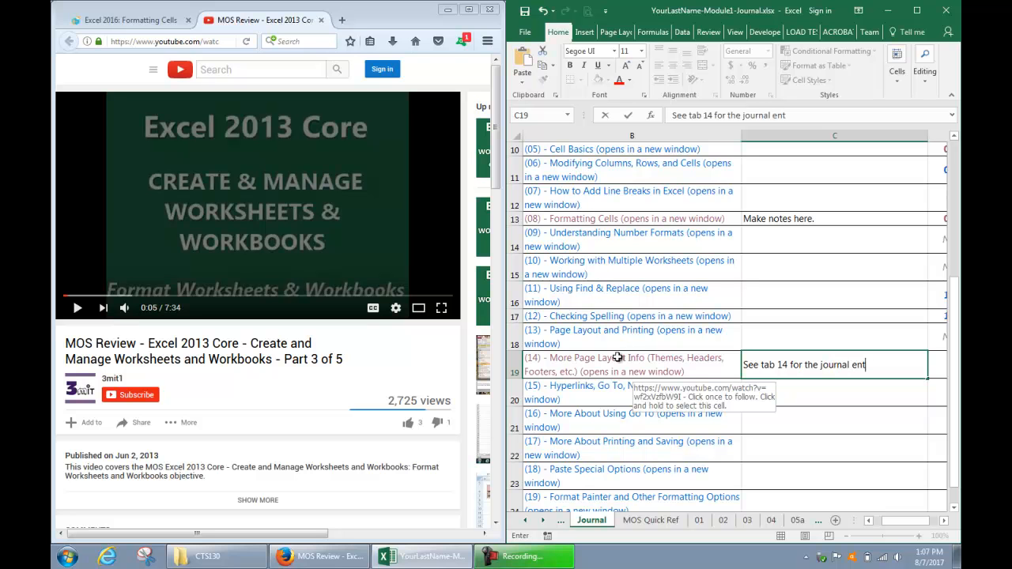
type(" notes.")
key("Return")
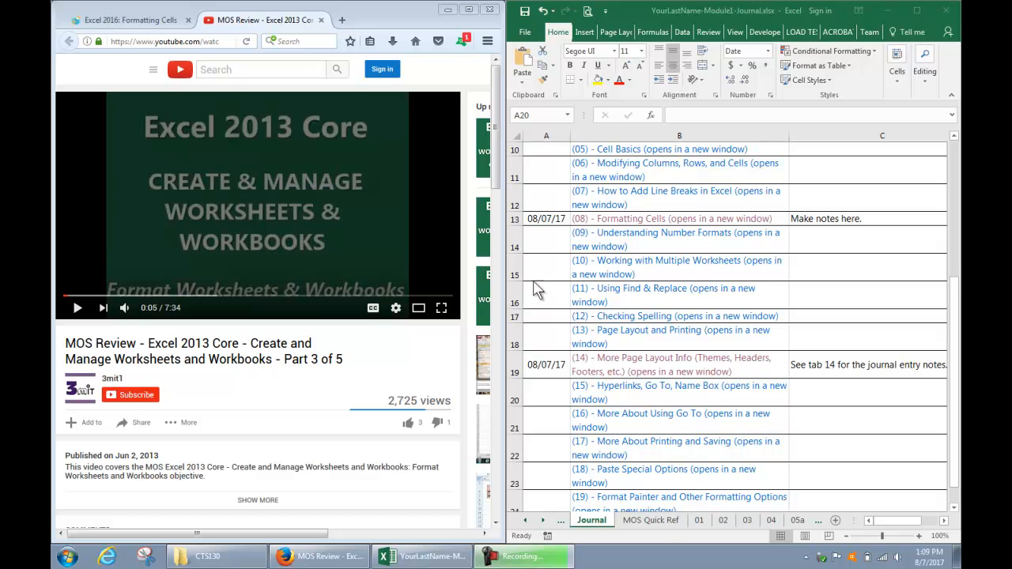
Show the MOS Quick Ref sheet of the workbook.
left_click(663, 520)
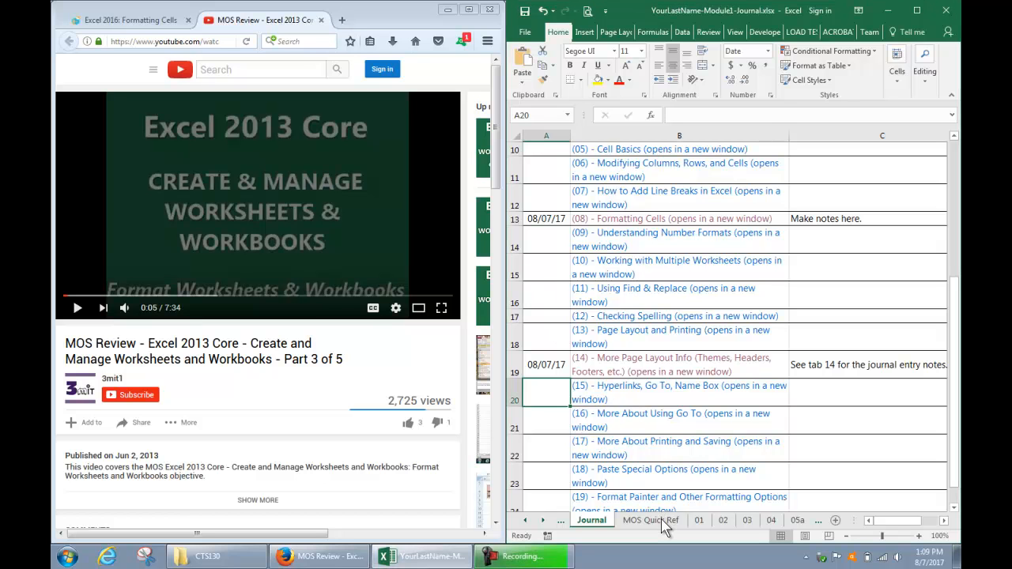